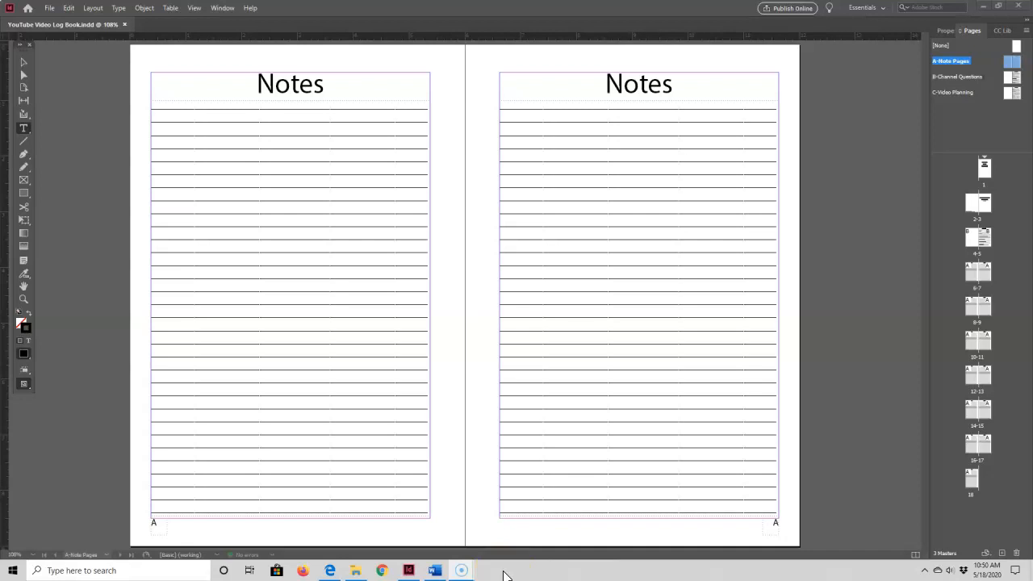
Set the font of the Notes heading on the right-hand master page to Playlist Script
left_click(565, 537)
left_click_drag(593, 84, 682, 81)
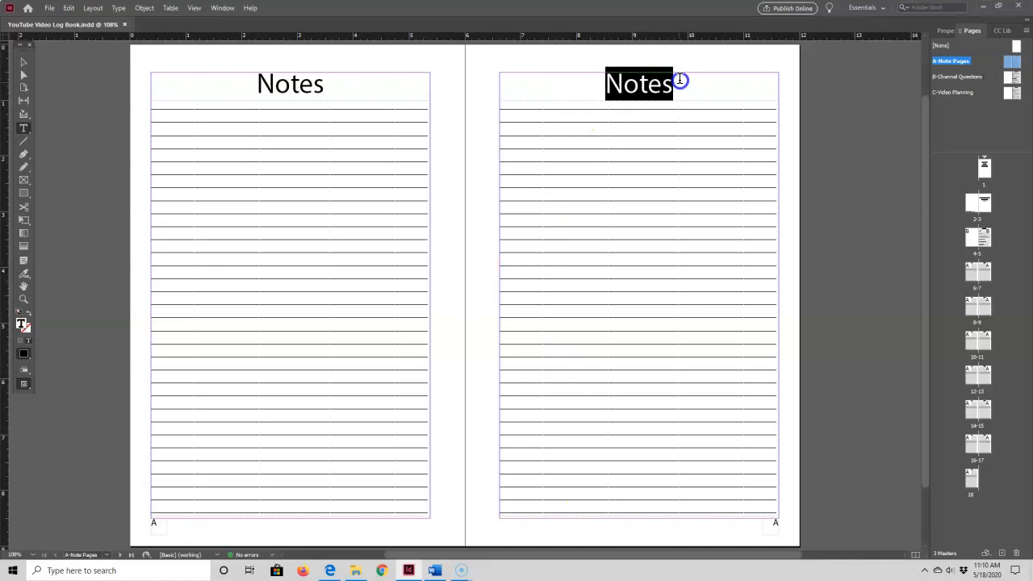
right_click(638, 82)
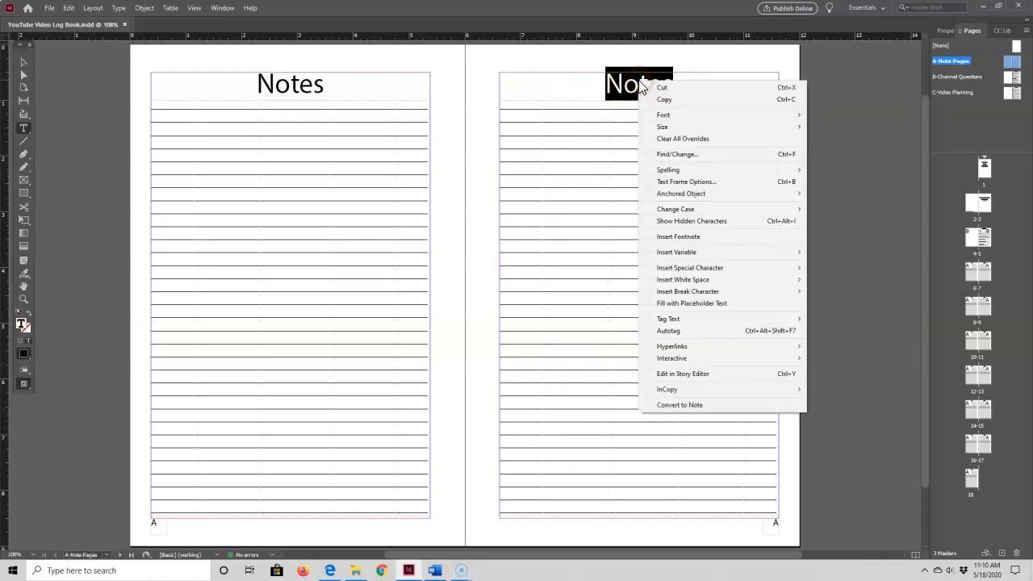
left_click(663, 115)
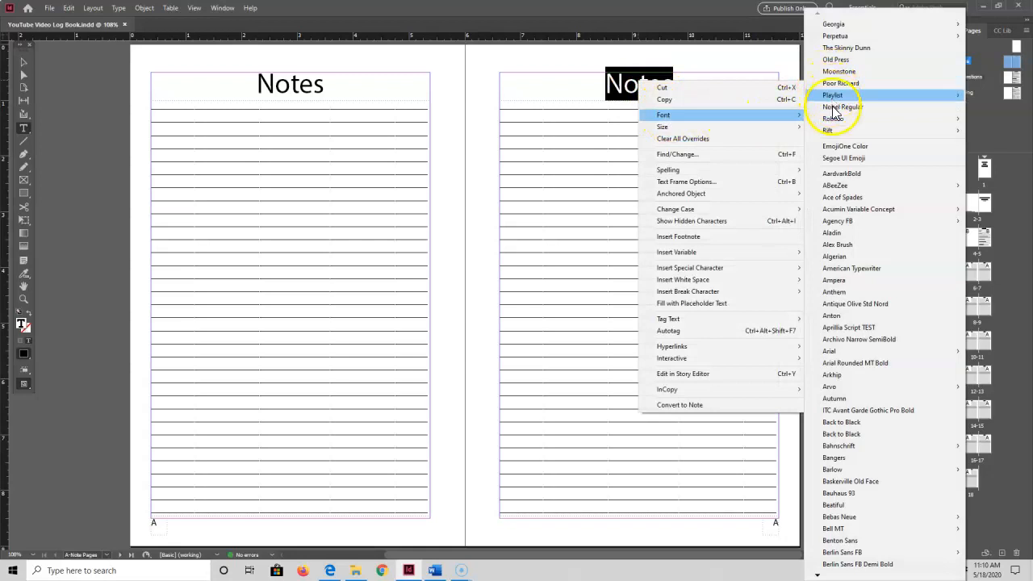
left_click(803, 95)
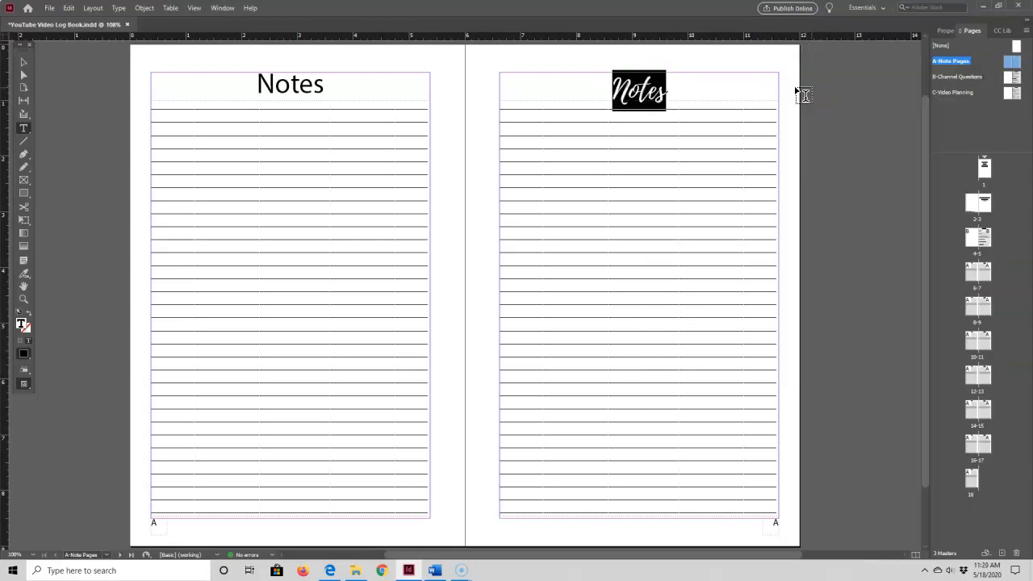
left_click(714, 86)
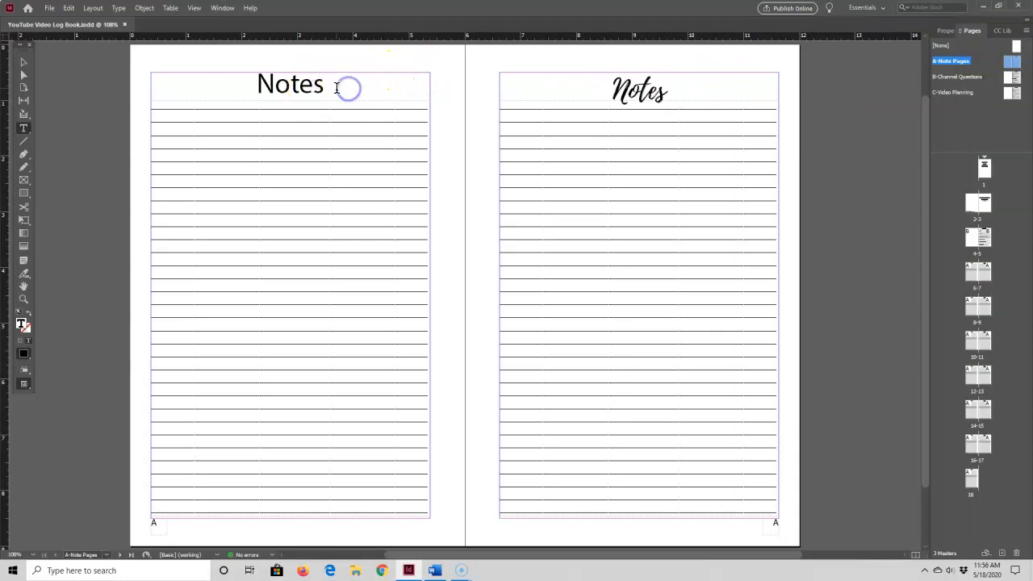
Set the font of the Notes heading on the left-hand master page to Playlist Script
left_click(337, 88)
left_click_drag(258, 85, 327, 83)
right_click(274, 92)
mouse_move(393, 135)
mouse_move(505, 24)
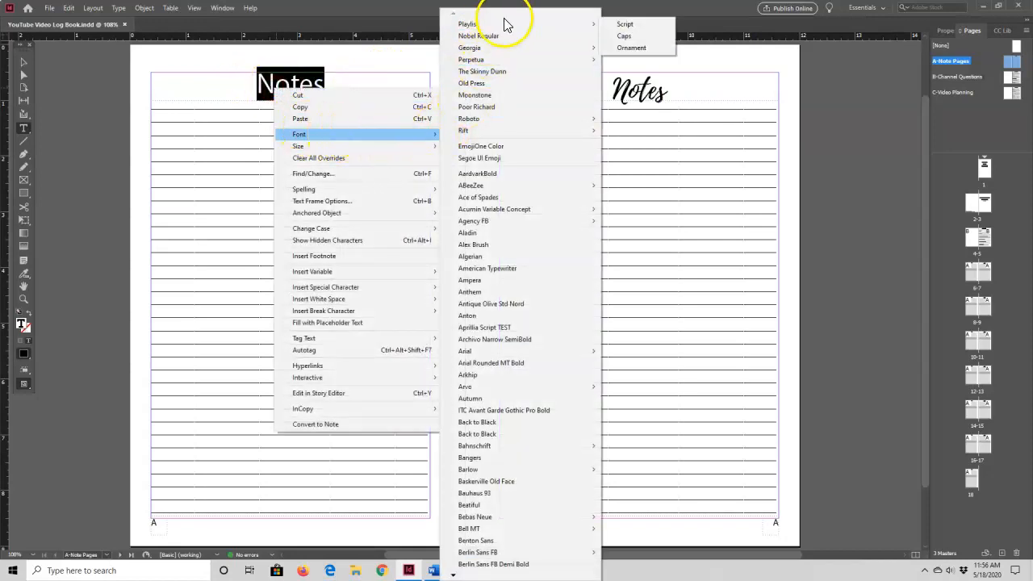
left_click(623, 26)
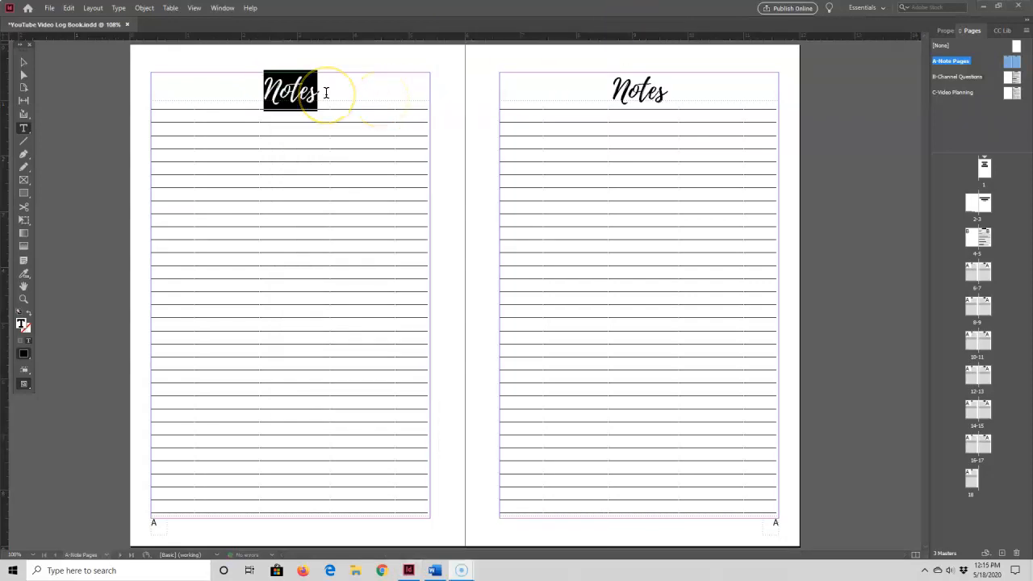
Create a new character style from the formatting of the right-hand page's Notes heading
left_click_drag(595, 96, 696, 93)
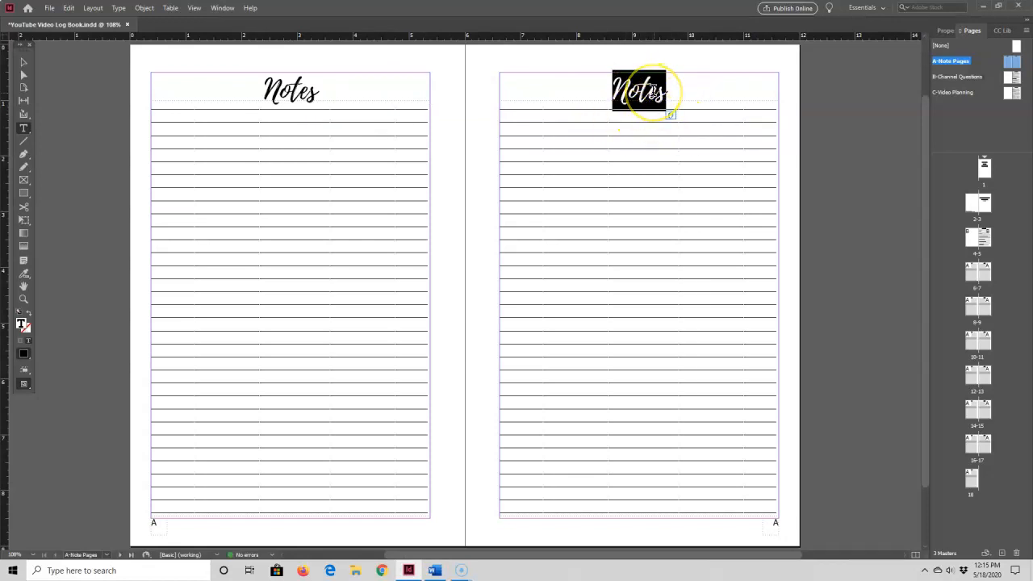
left_click(117, 9)
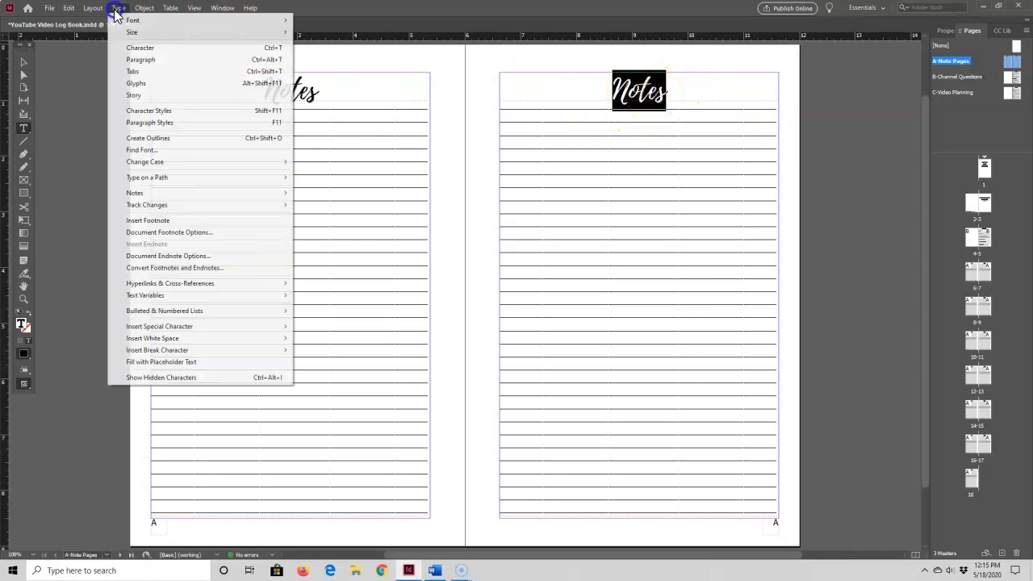
left_click(121, 110)
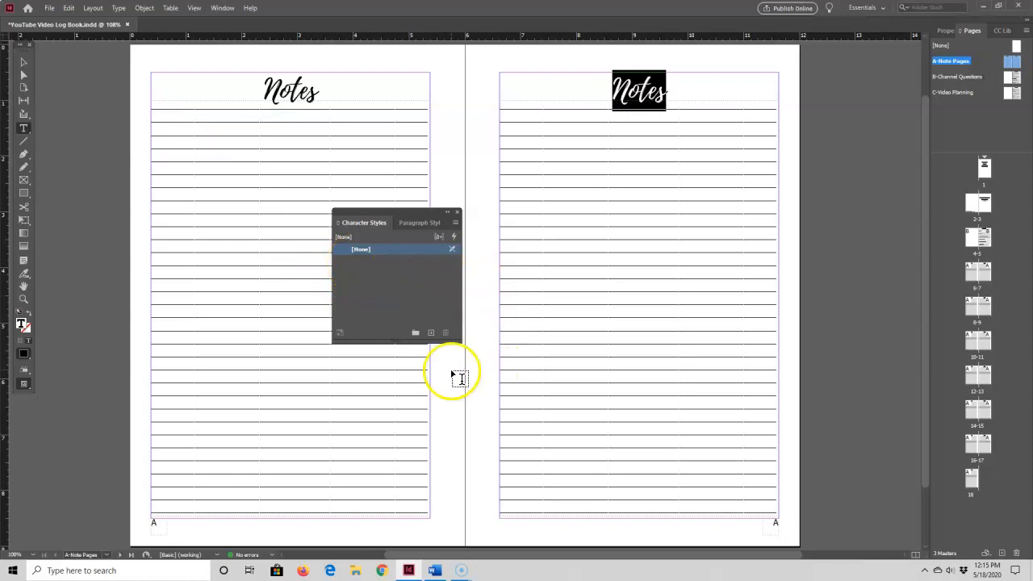
left_click(431, 336)
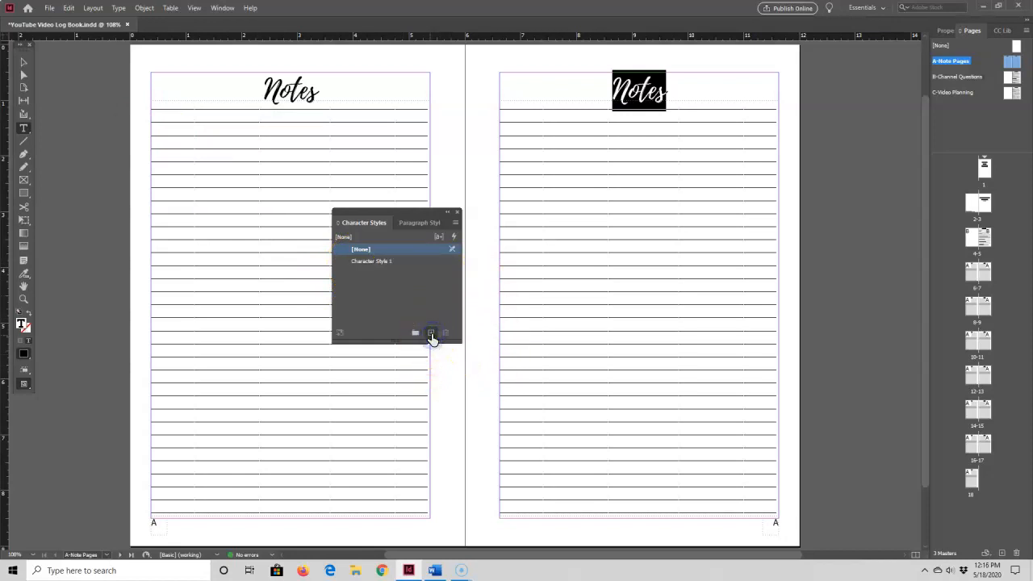
Name the new character style Page Heading, review its basic character formats, and save it
double_click(376, 262)
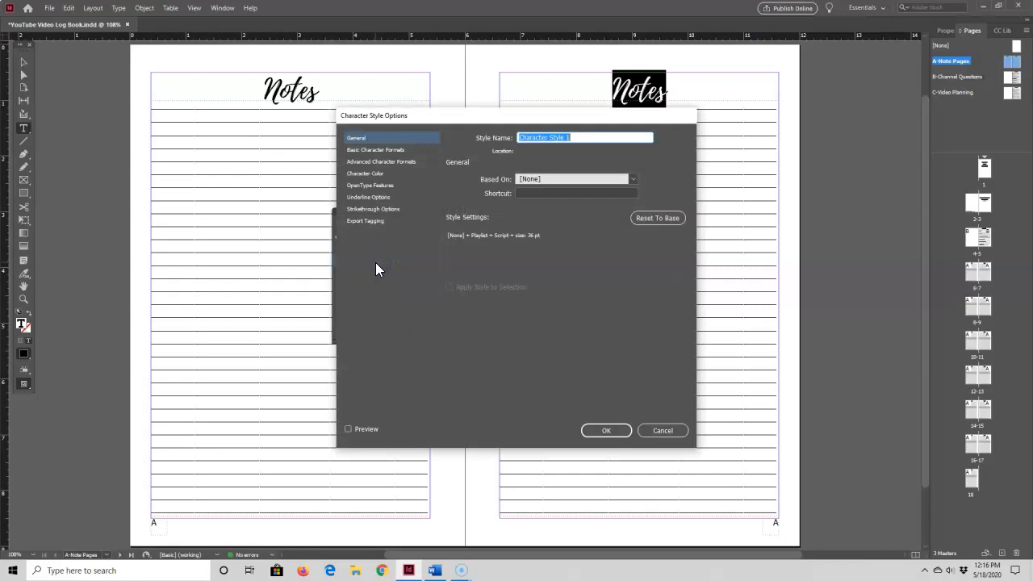
type("Page Heading")
key("Tab")
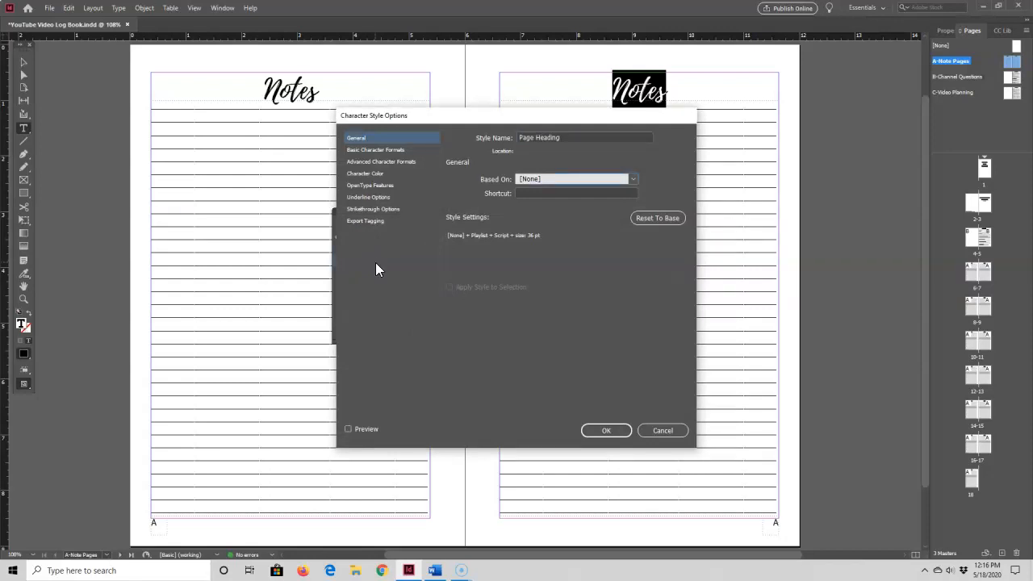
left_click(372, 151)
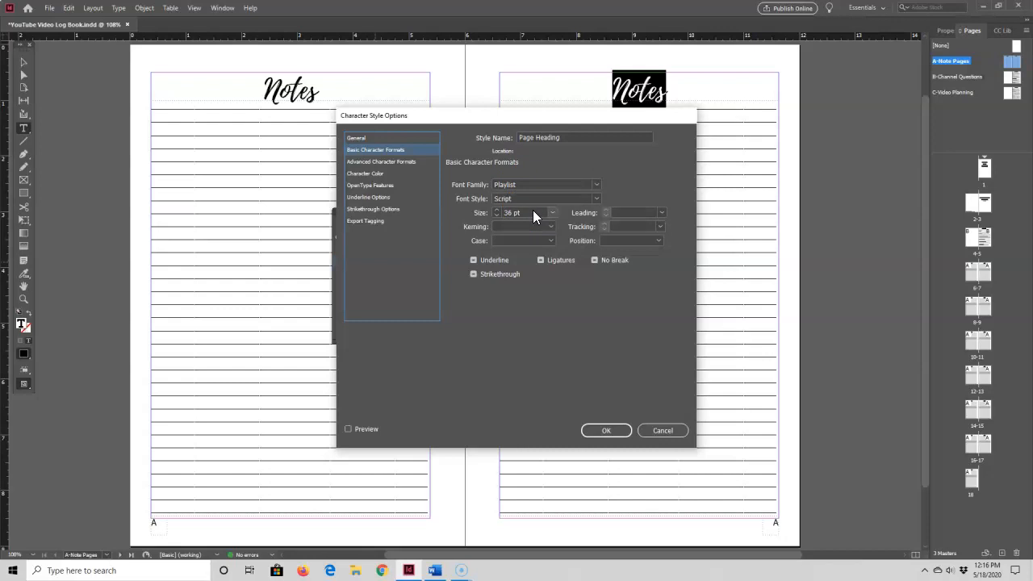
left_click(599, 432)
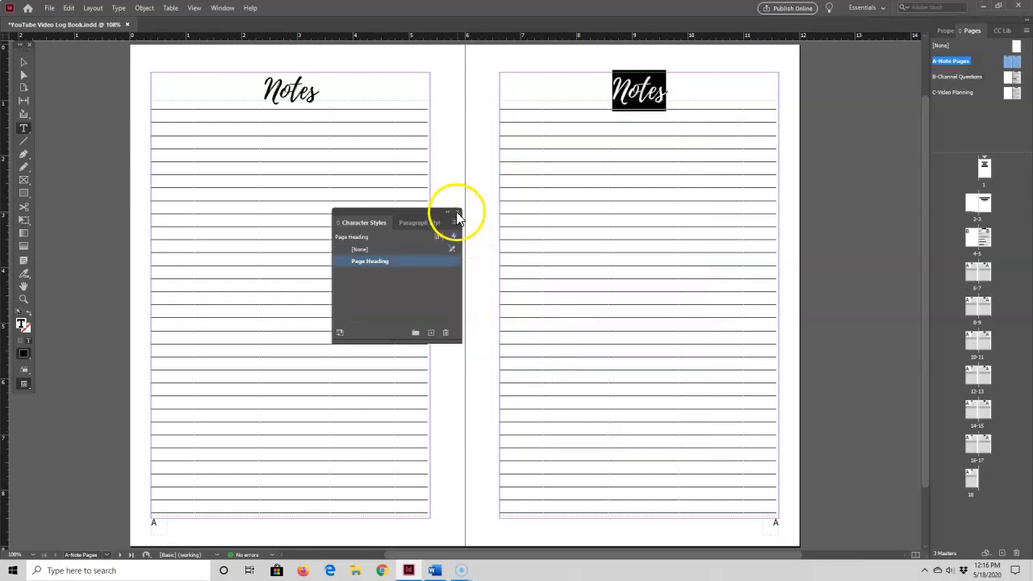
left_click(456, 213)
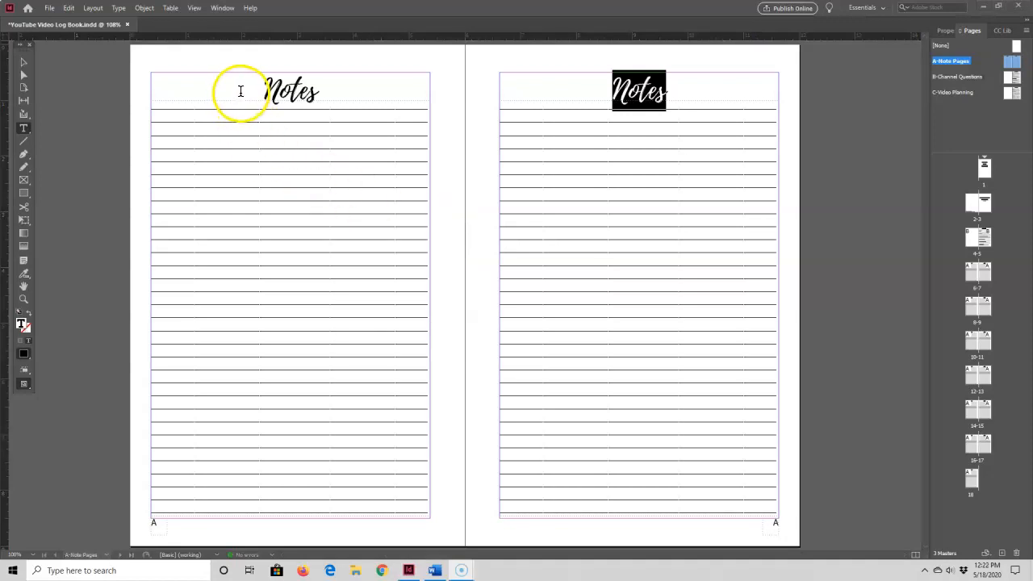
Apply the Page Heading character style to the Notes heading on the left-hand master page
left_click_drag(250, 87, 325, 94)
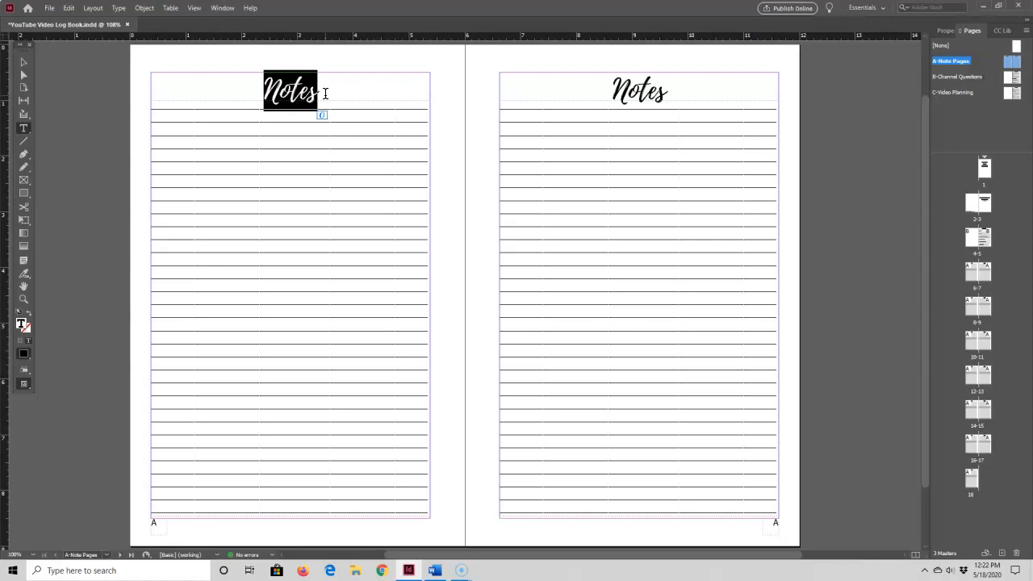
left_click(118, 8)
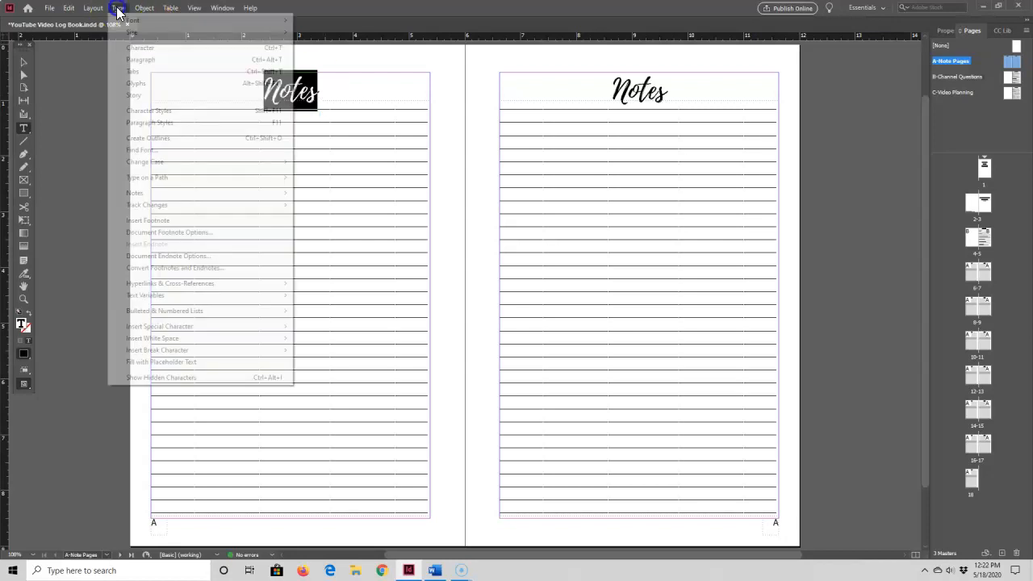
left_click(141, 110)
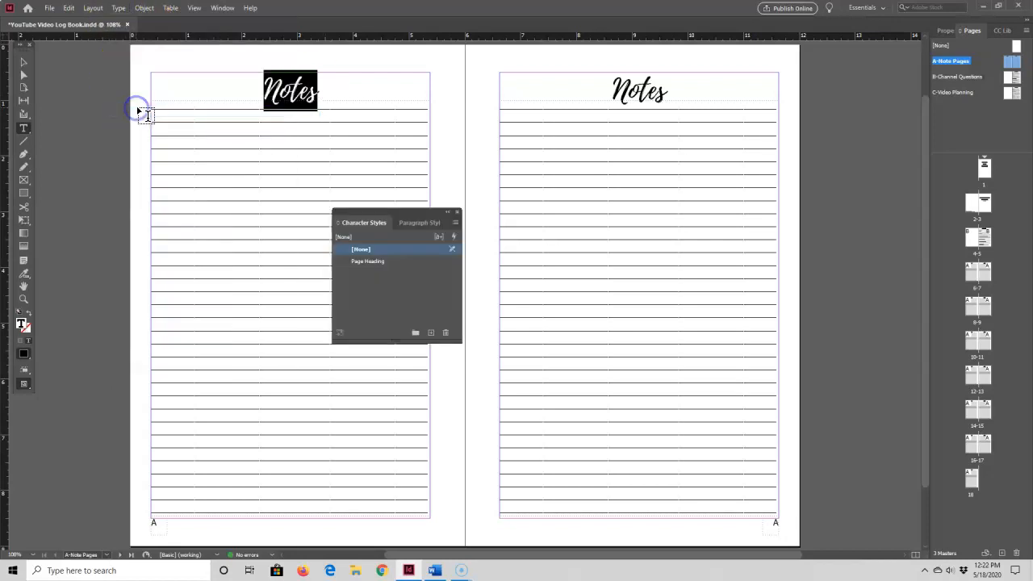
left_click(369, 261)
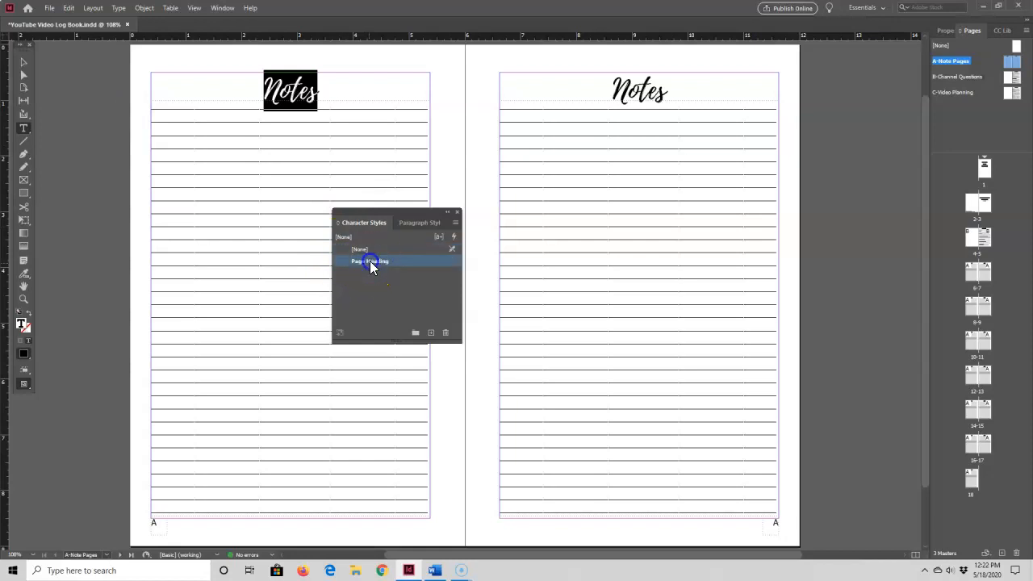
left_click(457, 213)
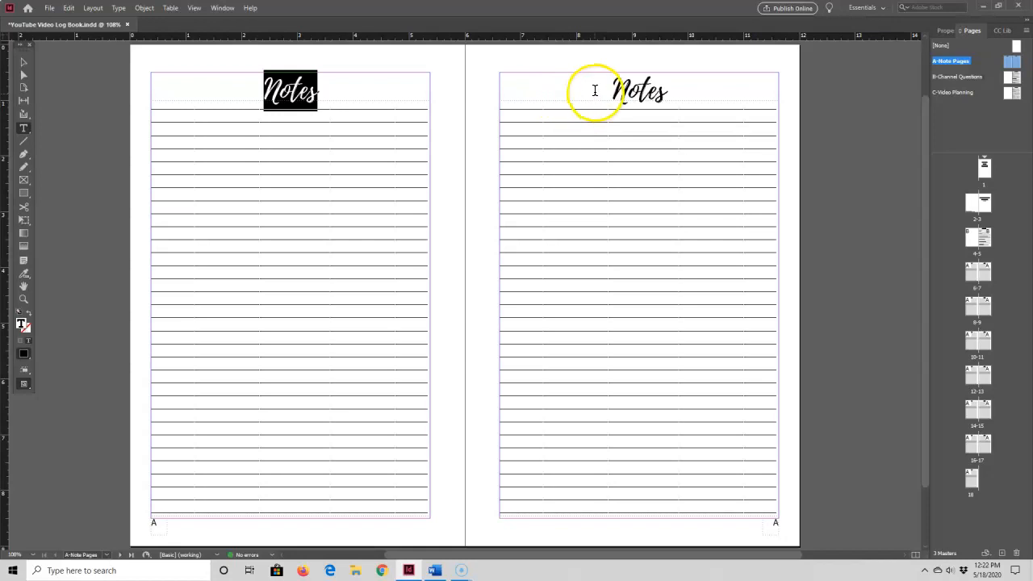
left_click(387, 62)
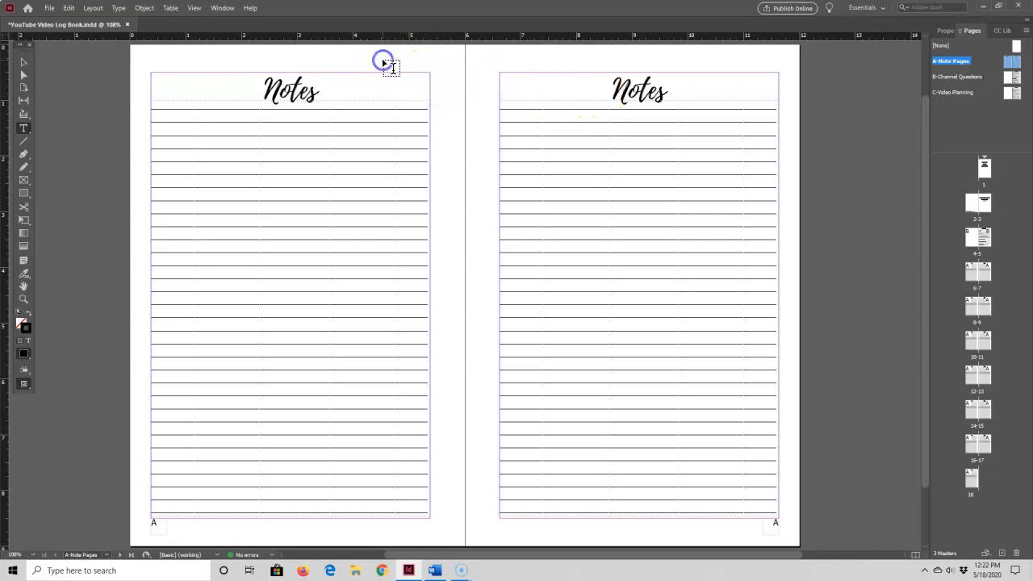
Change the Page Heading character style's font family to Poor Richard
left_click(119, 10)
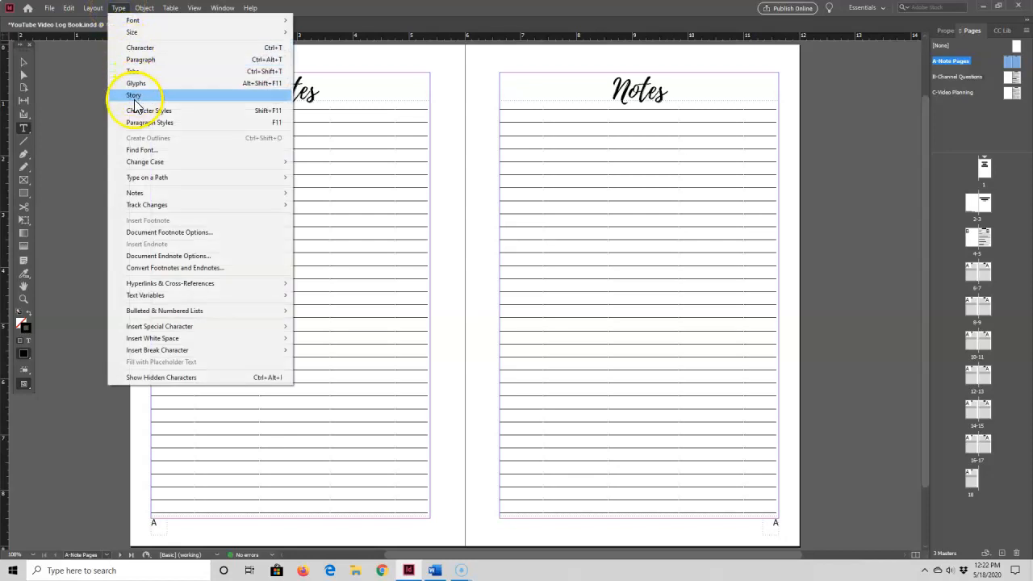
left_click(135, 111)
double_click(361, 260)
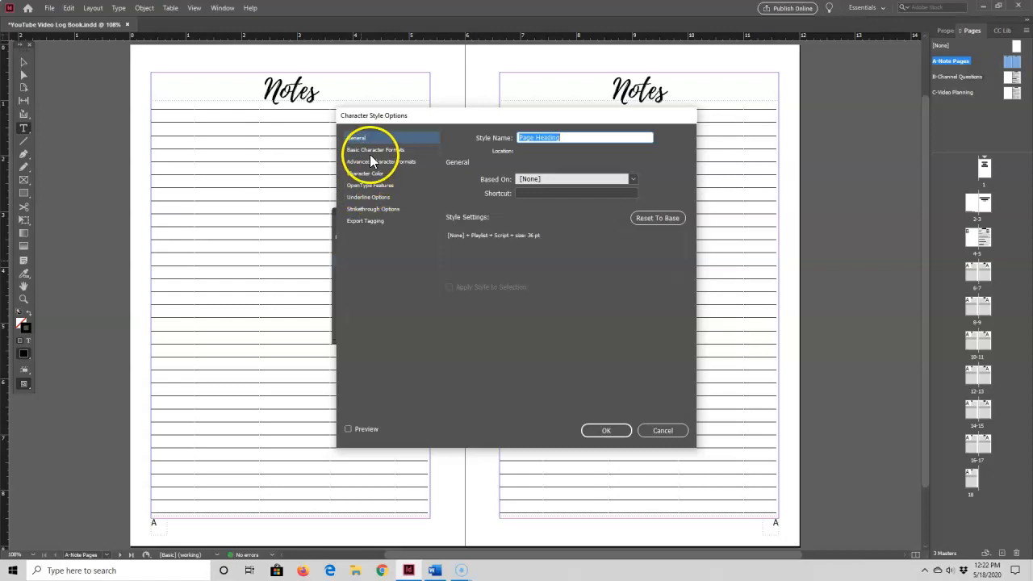
left_click(370, 151)
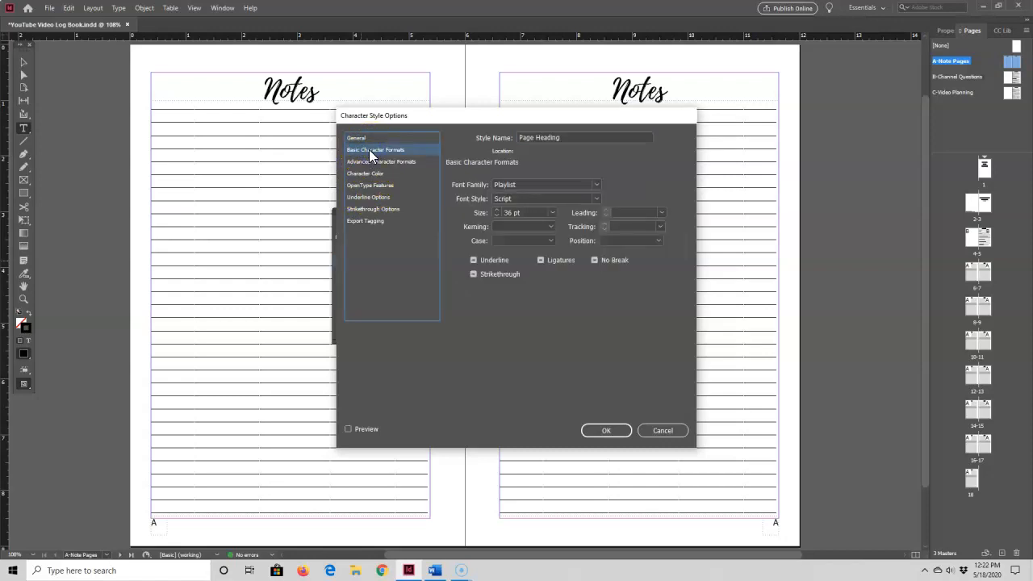
left_click(597, 185)
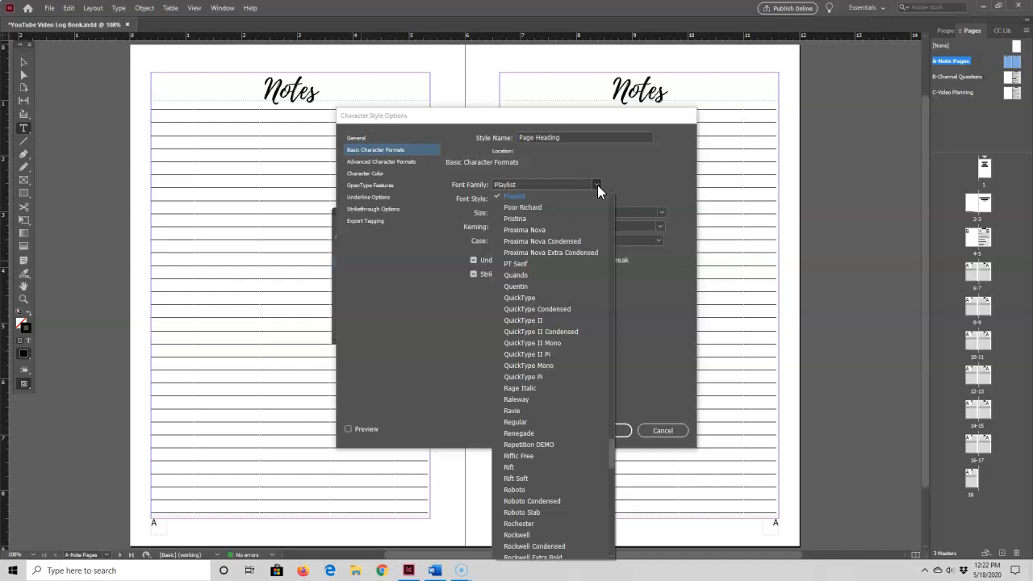
left_click(521, 208)
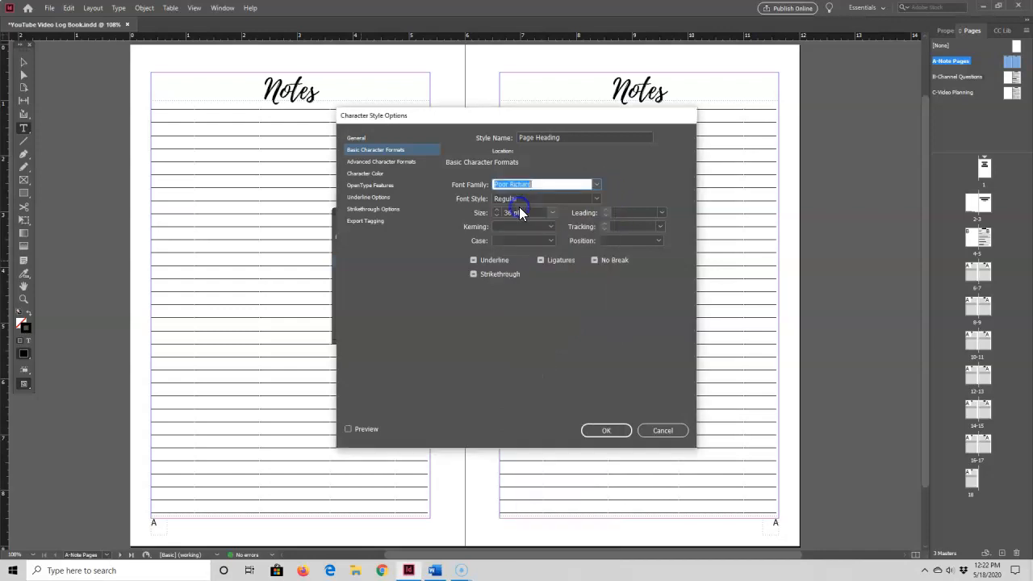
left_click(613, 431)
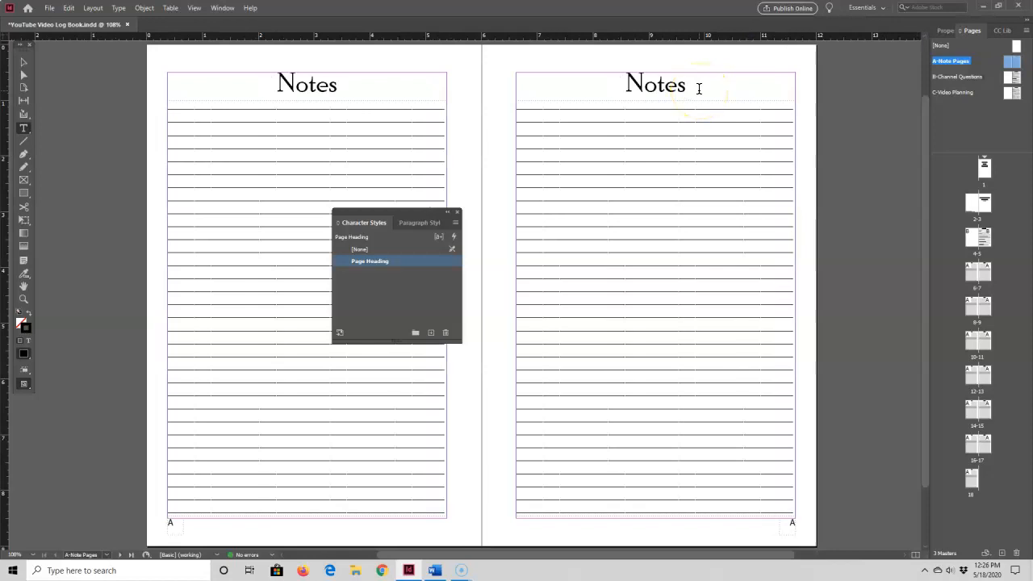
Apply the Page Heading character style to the My Channel heading on the B-Channel Questions master
double_click(1012, 78)
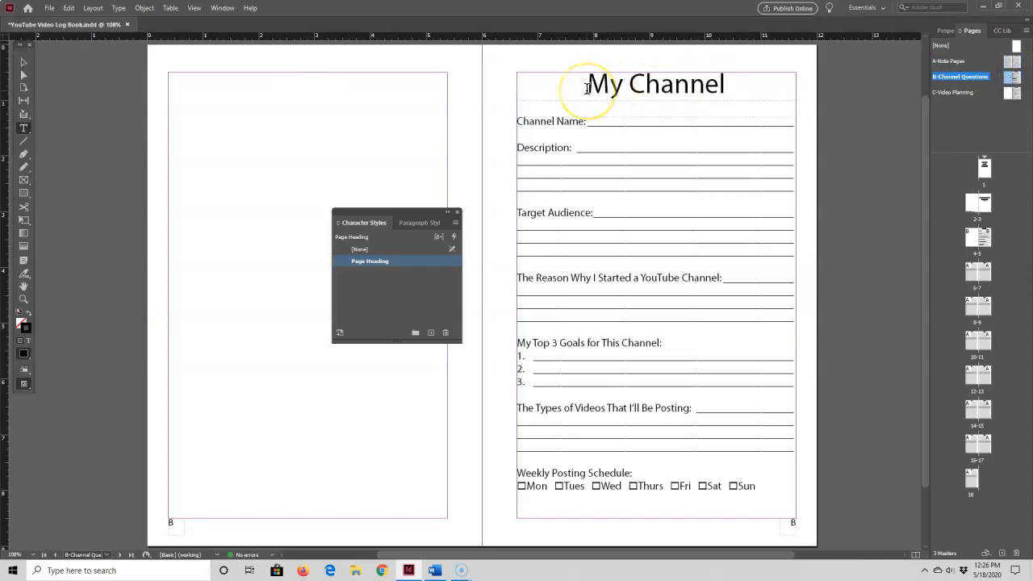
left_click_drag(588, 88, 732, 90)
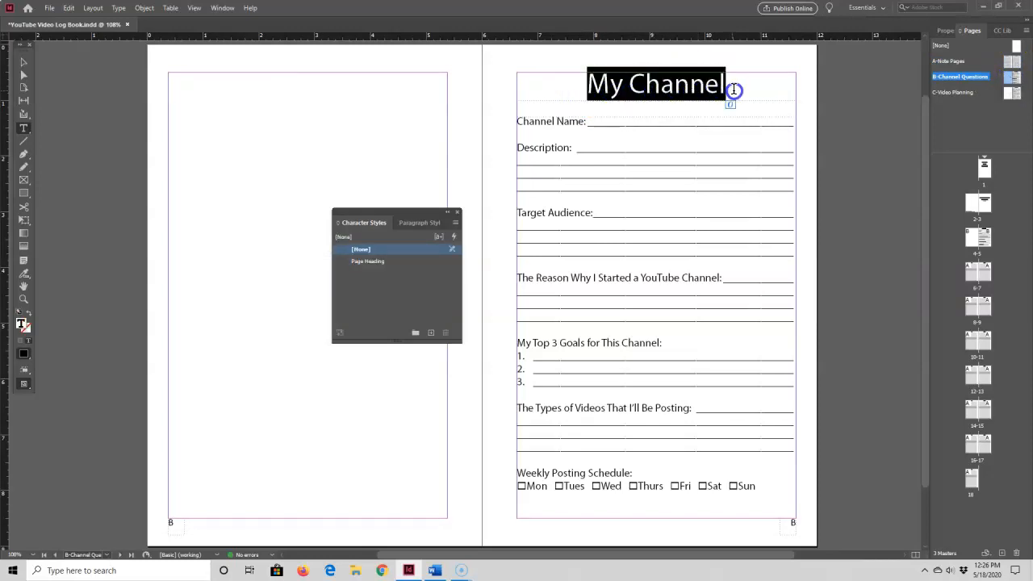
left_click(375, 261)
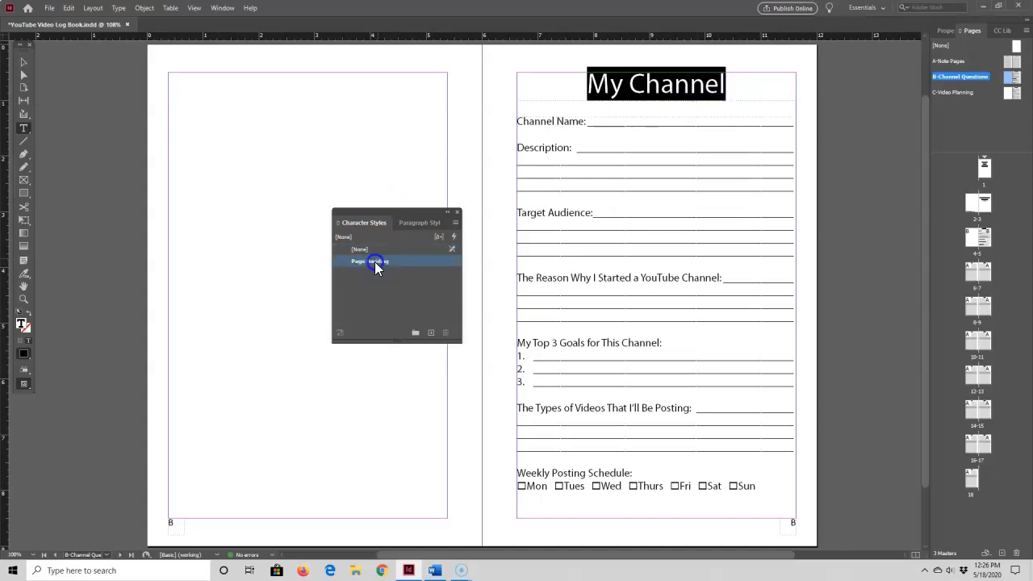
left_click(598, 110)
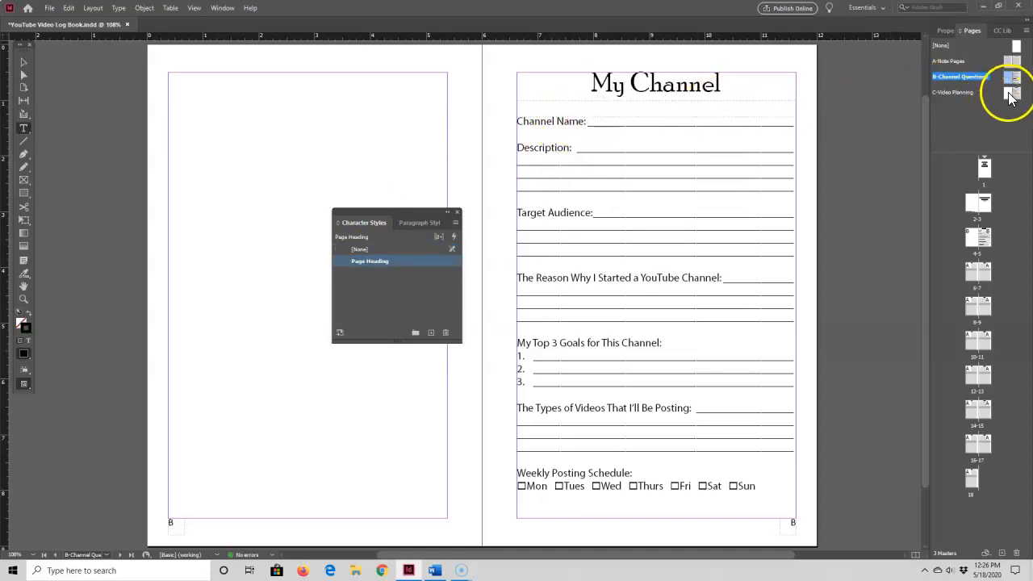
Apply the Page Heading character style to the My Videos heading on the C-Video Planning master
double_click(1010, 94)
left_click_drag(601, 84, 735, 85)
left_click(367, 261)
left_click(692, 121)
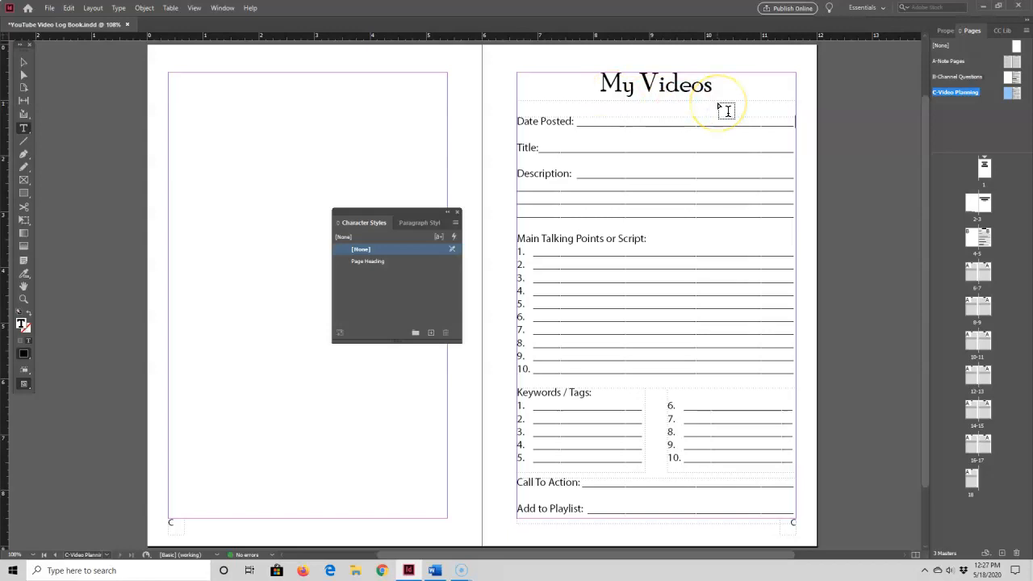
Change the Page Heading character style's font family to Georgia, with the My Videos heading selected
left_click(618, 155)
left_click(362, 261)
left_click(602, 87)
left_click_drag(597, 86, 733, 95)
left_click(335, 243)
double_click(365, 261)
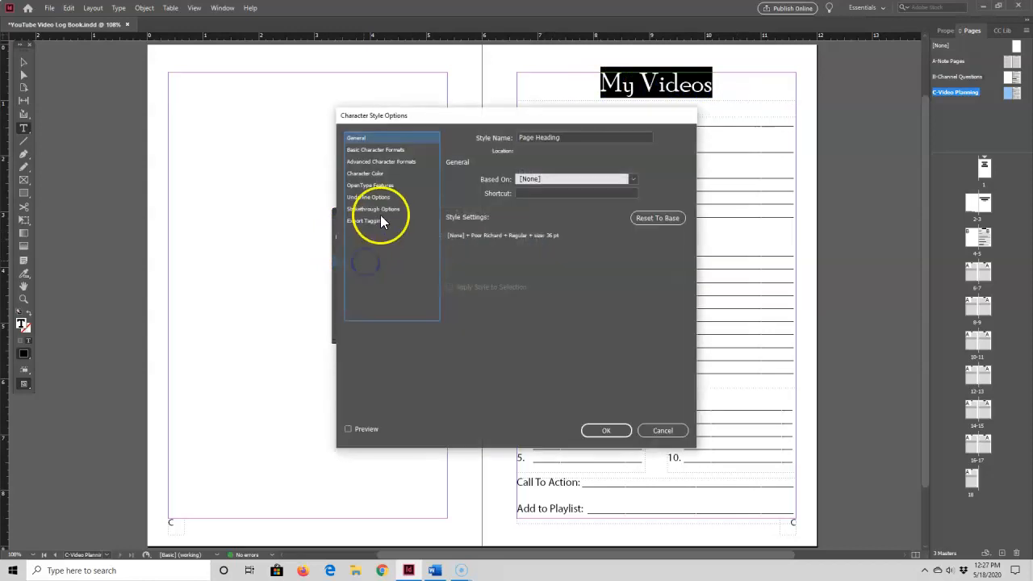
left_click(365, 152)
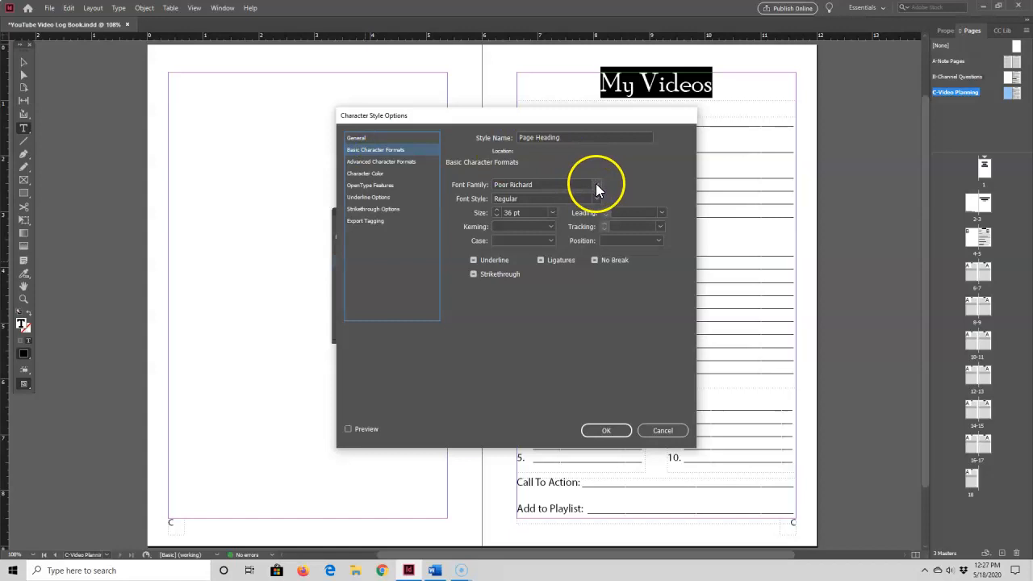
left_click(597, 185)
scroll(567, 259, "up", 20)
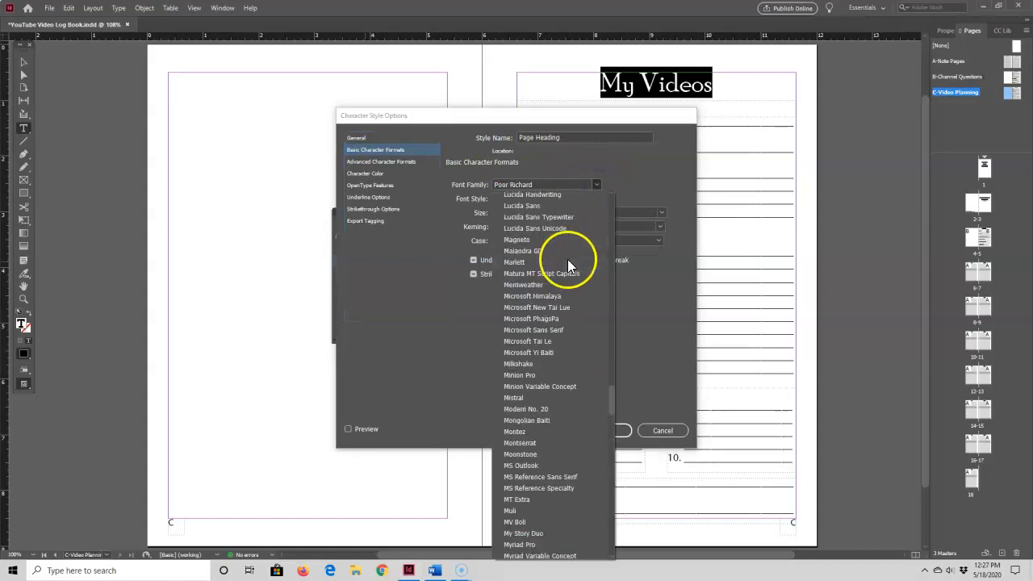
scroll(566, 259, "up", 15)
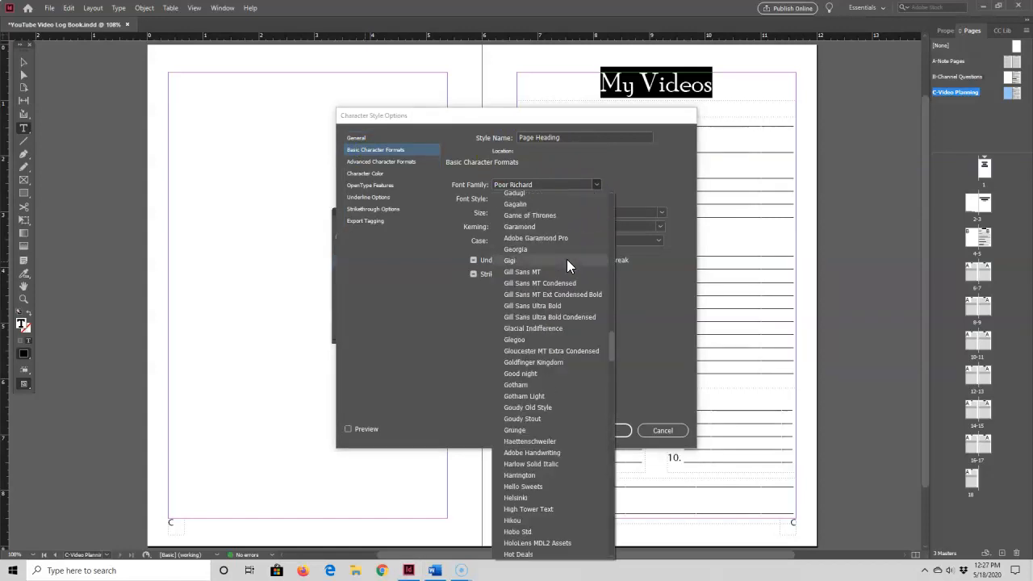
left_click(517, 248)
left_click(517, 181)
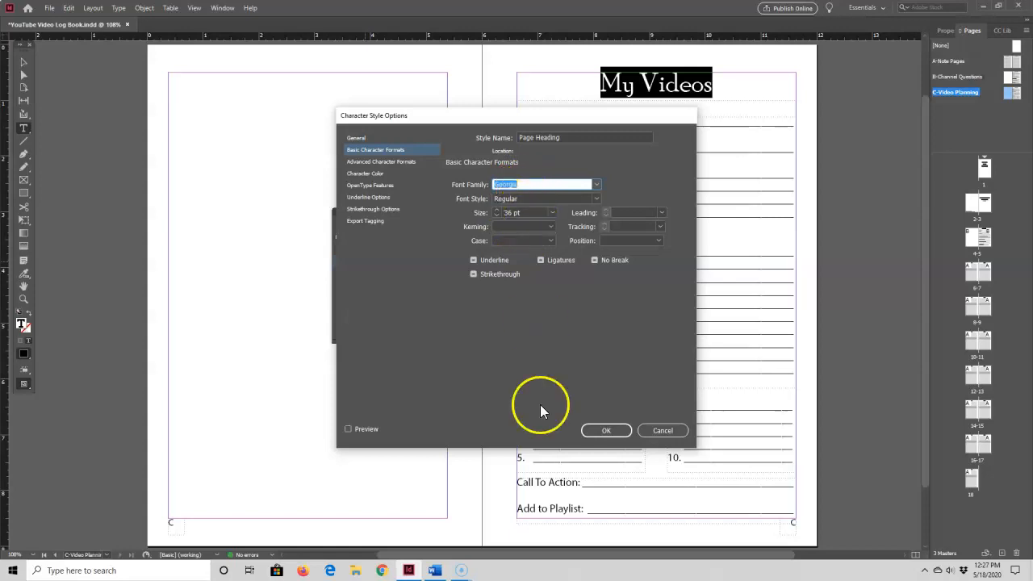
left_click(606, 430)
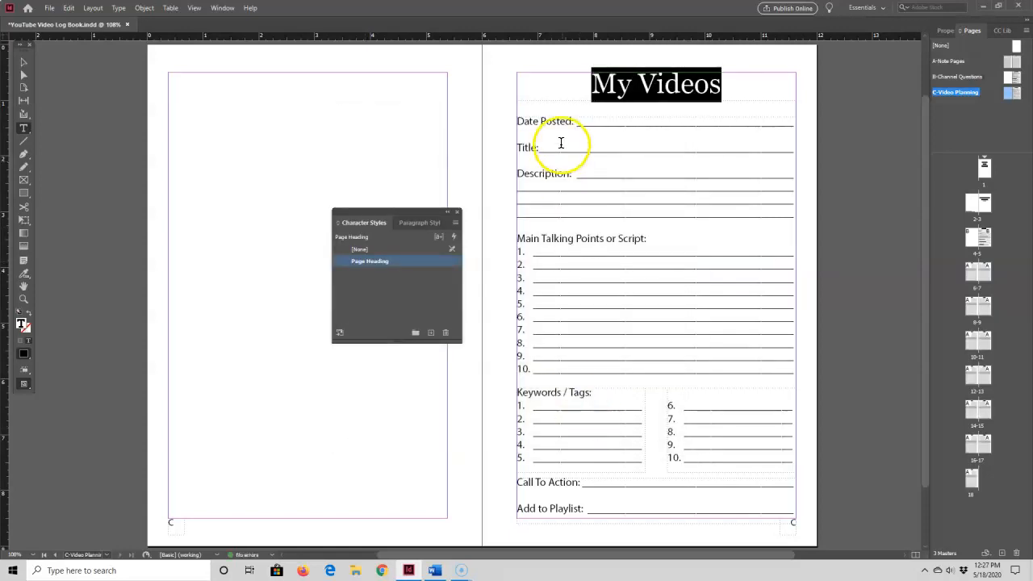
left_click(767, 93)
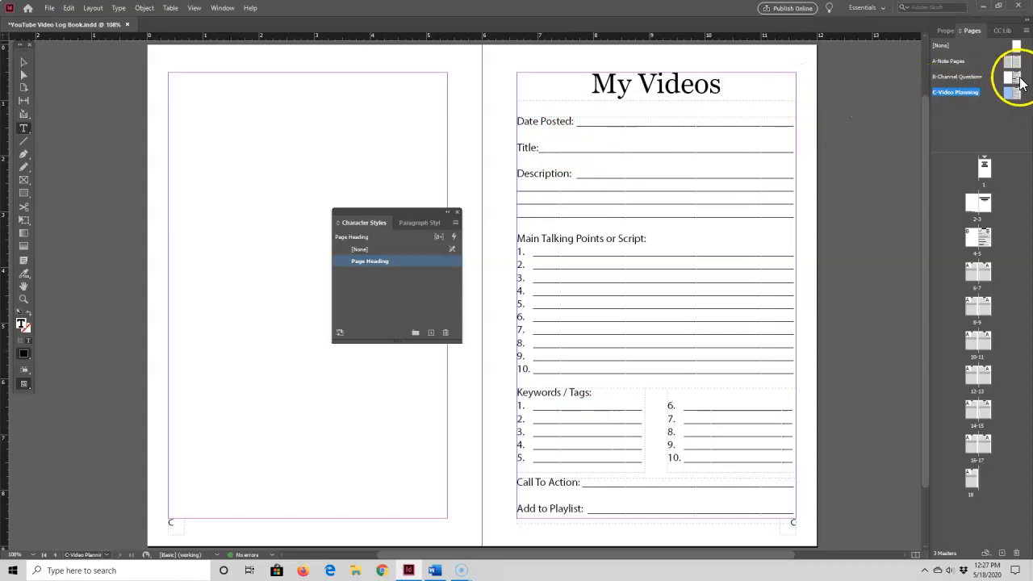
Check the headings on the B-Channel Questions and A-Note Pages masters
double_click(1013, 77)
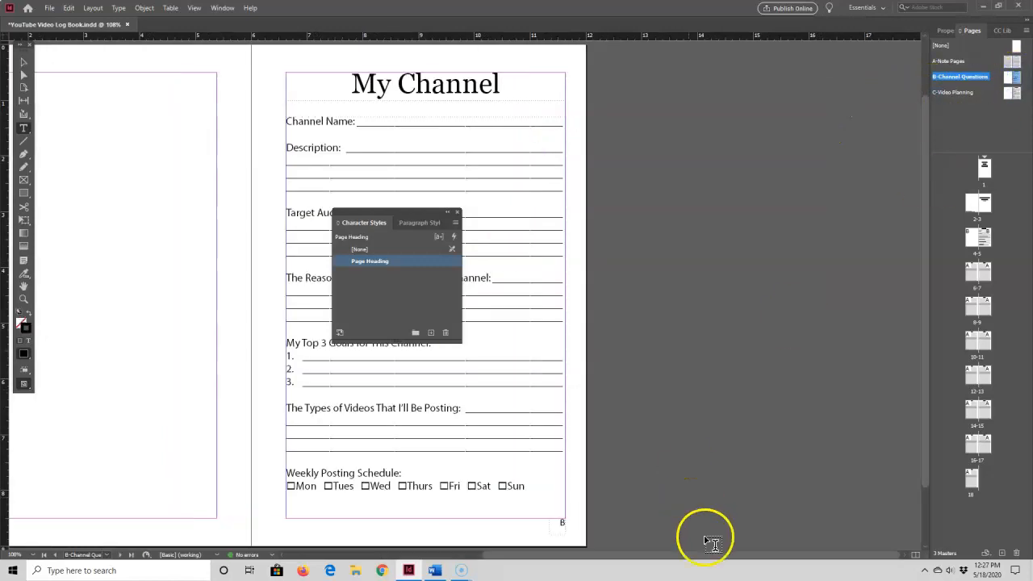
left_click_drag(703, 555, 623, 560)
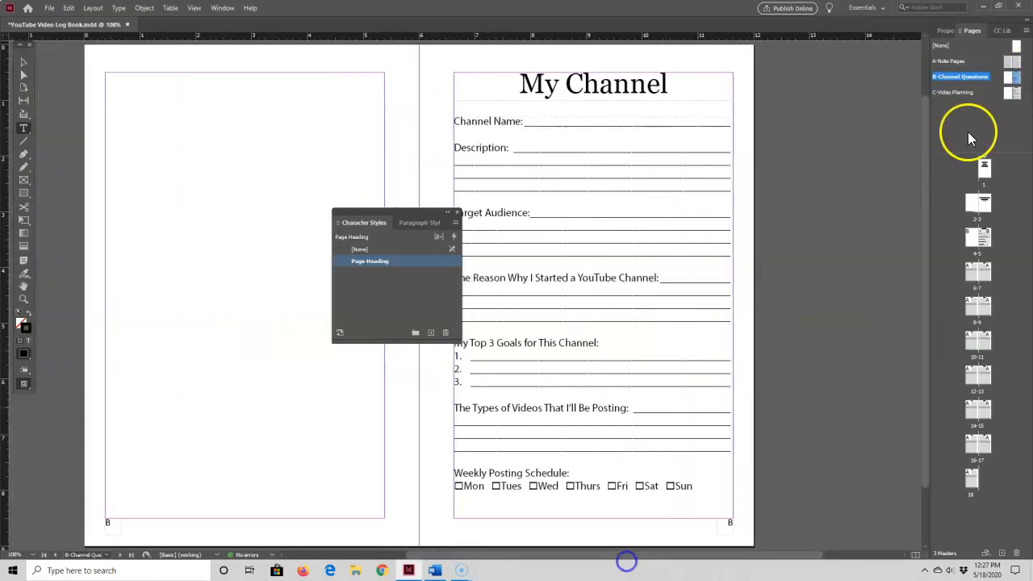
double_click(1009, 62)
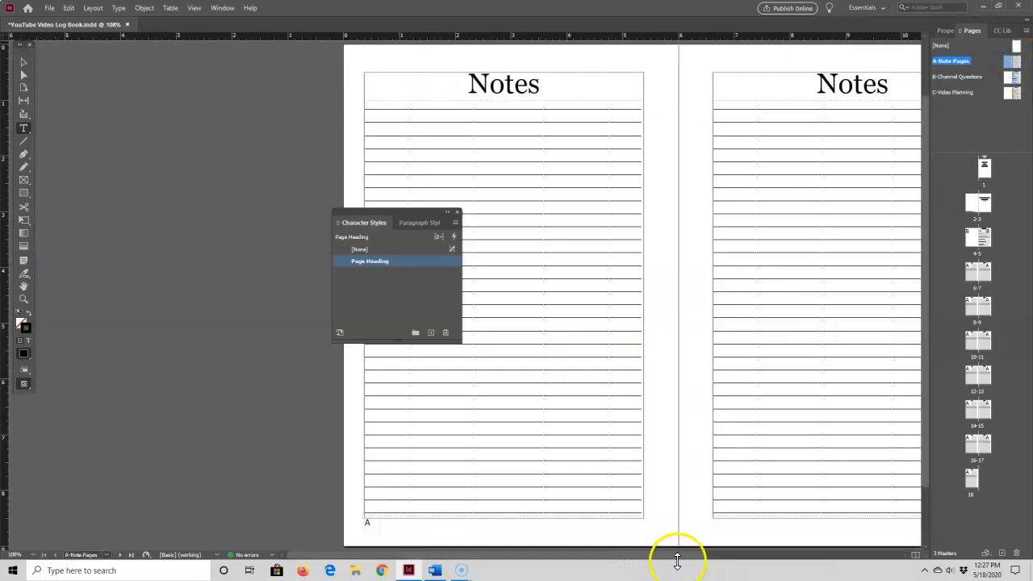
left_click_drag(676, 558, 761, 547)
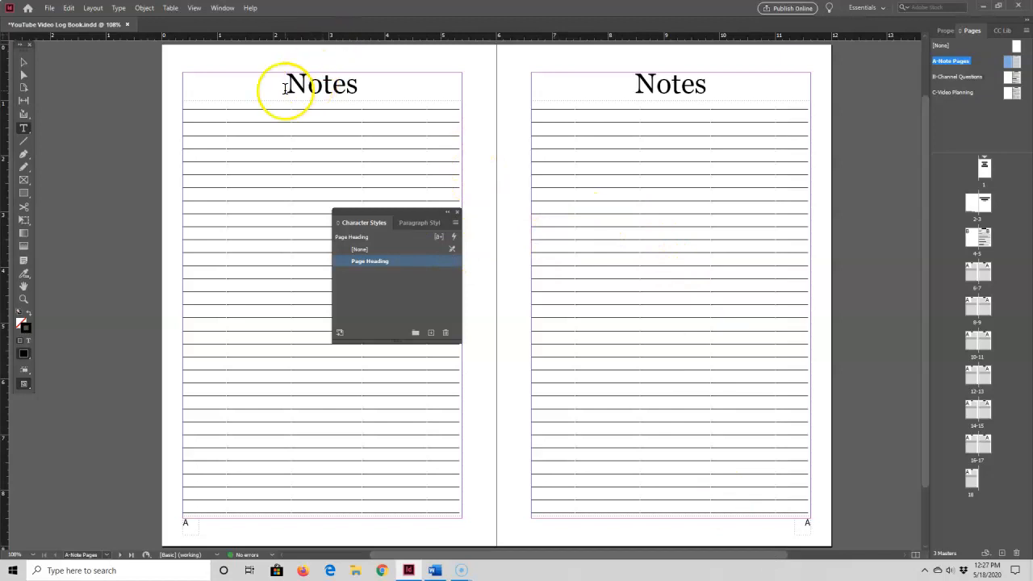
Set the Page Heading character style's font style to Bold
double_click(372, 261)
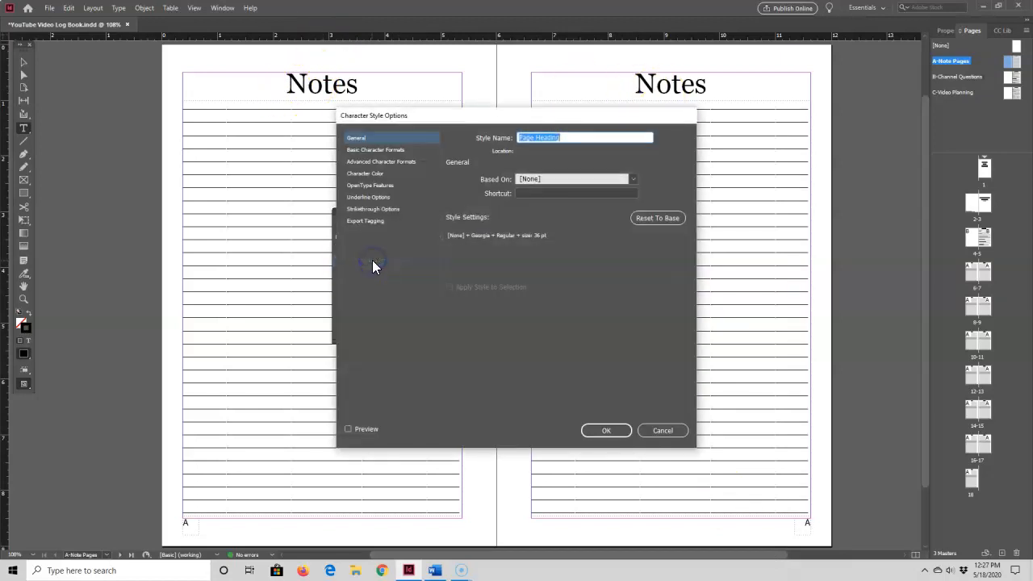
left_click(392, 150)
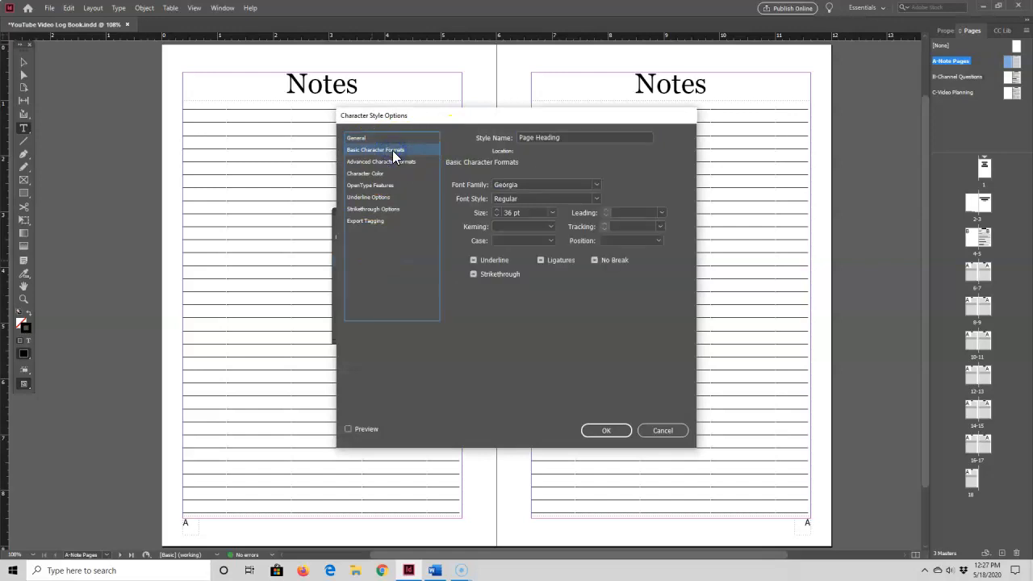
left_click(527, 198)
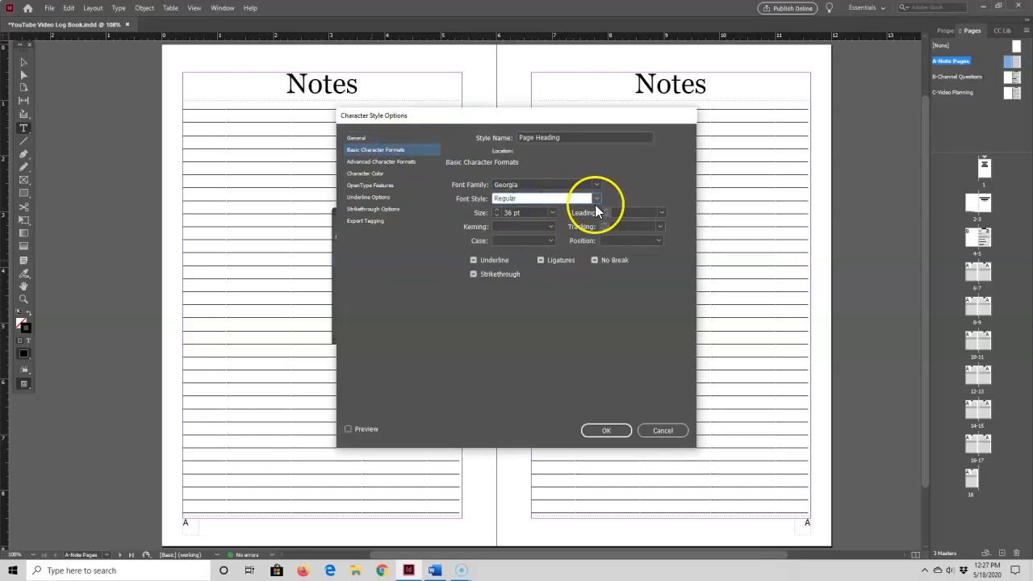
left_click(596, 198)
left_click(512, 232)
left_click(604, 430)
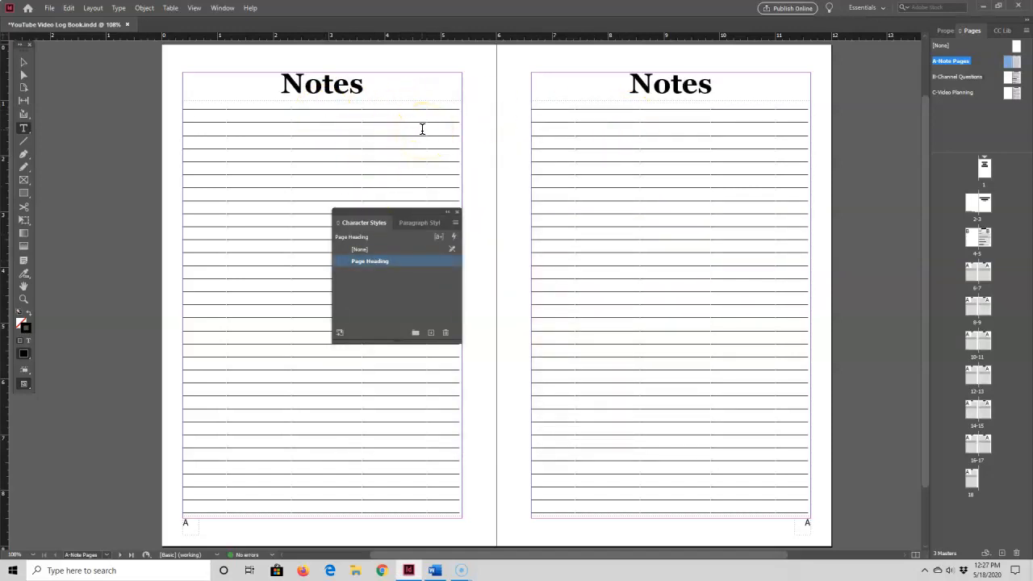
left_click(411, 143)
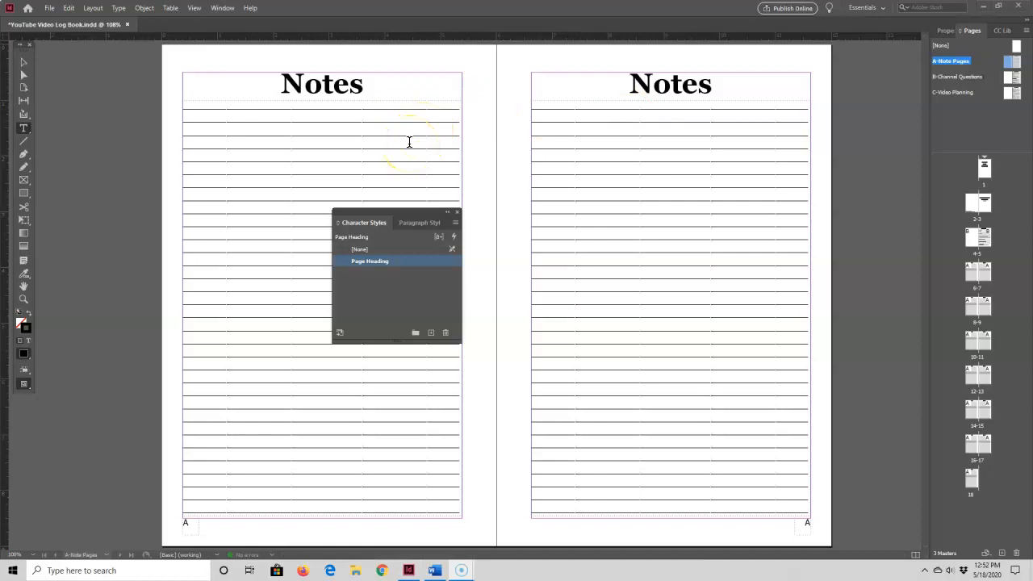